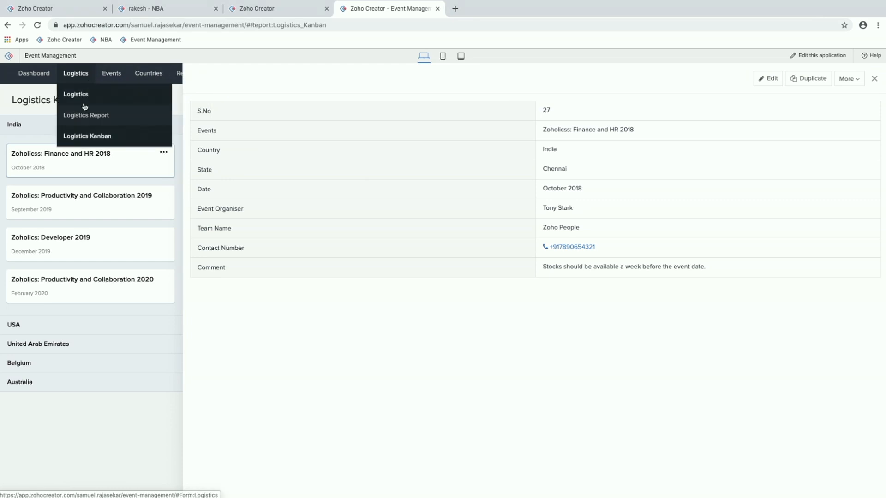
# Step: Open the Logistics Report, view the details of the first Zoholicss: Finance and HR 2018 record, and close them
pyautogui.click(86, 115)
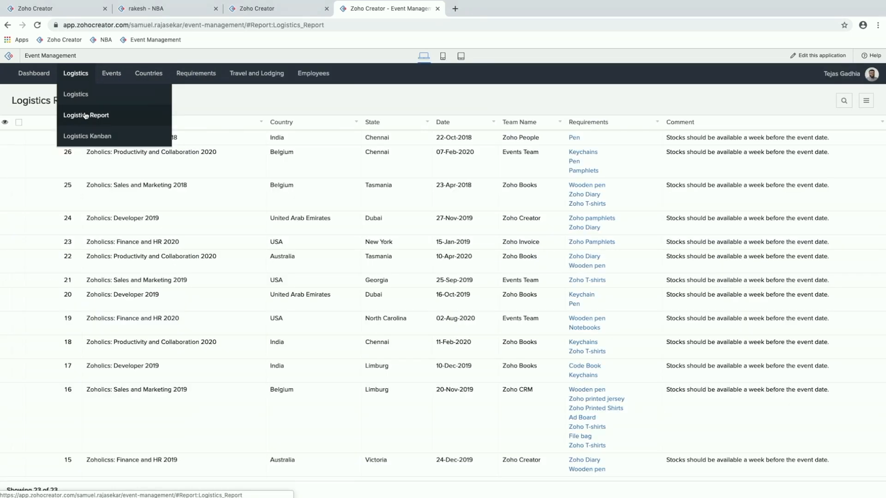
pyautogui.click(224, 141)
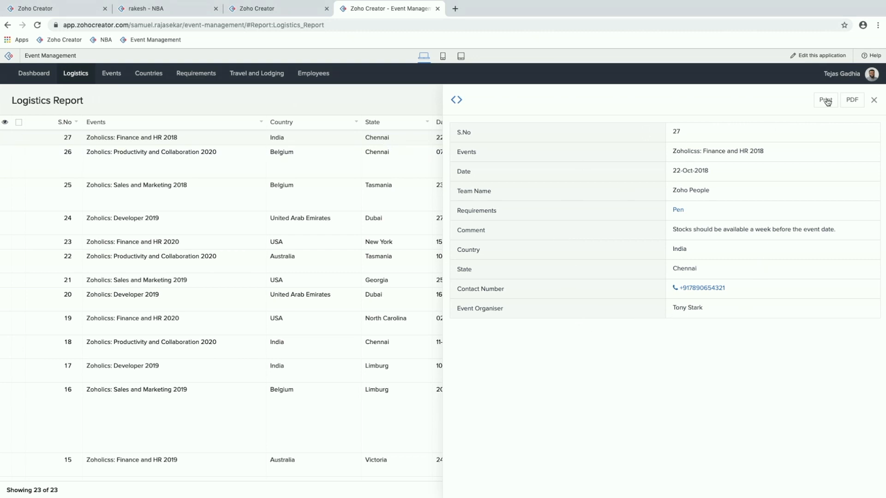
pyautogui.click(874, 100)
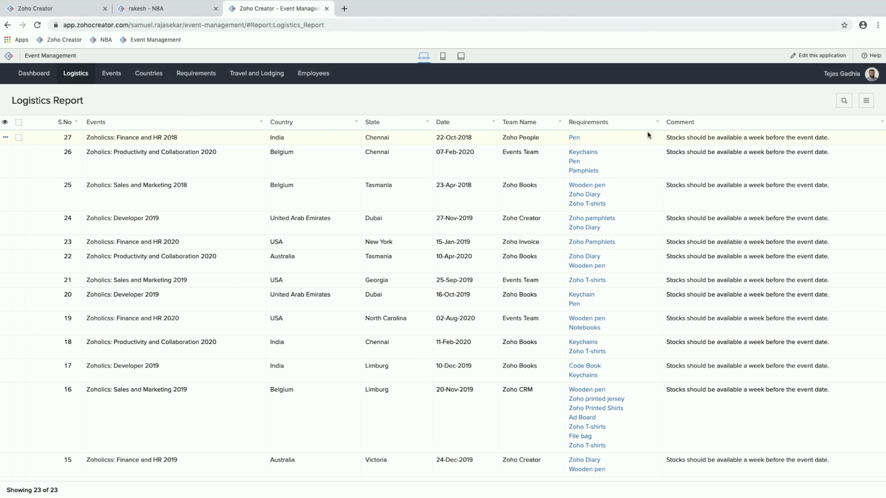
# Step: Edit the Logistics Report and change its quick view from the table to the card layout with a title and description
pyautogui.keyDown('super'); pyautogui.click(818, 56); pyautogui.keyUp('super')
pyautogui.click(400, 10)
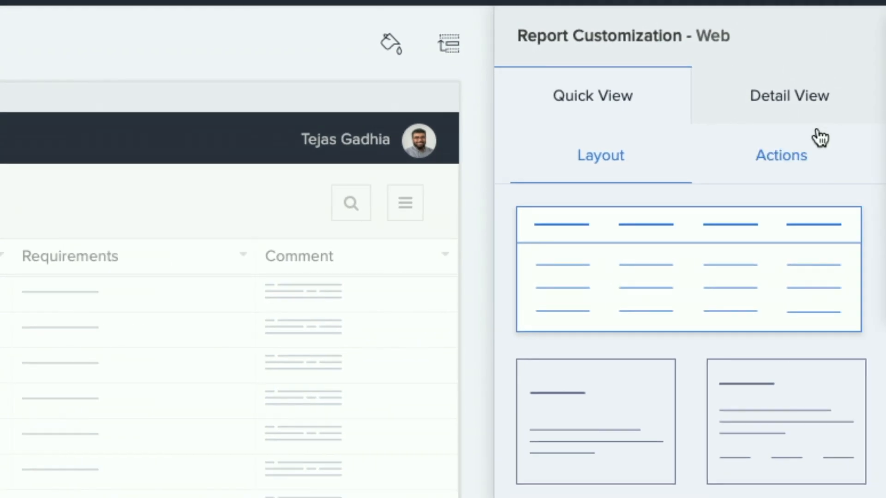
pyautogui.click(601, 100)
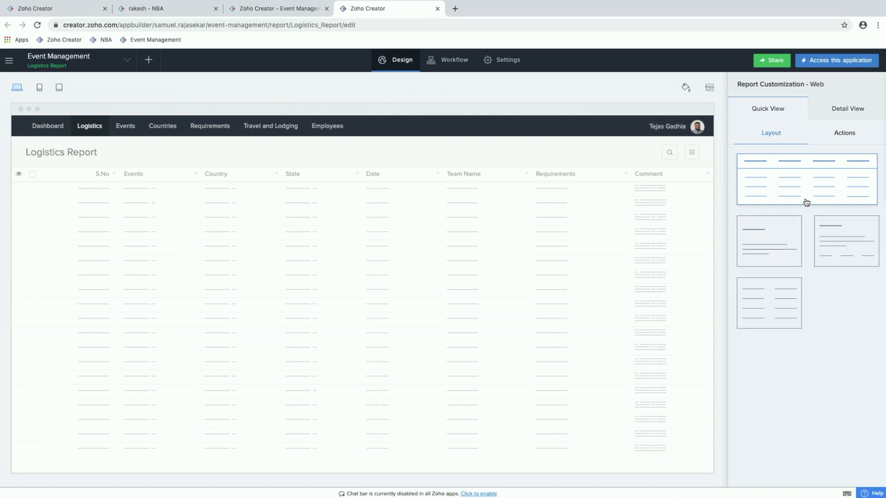
pyautogui.click(792, 233)
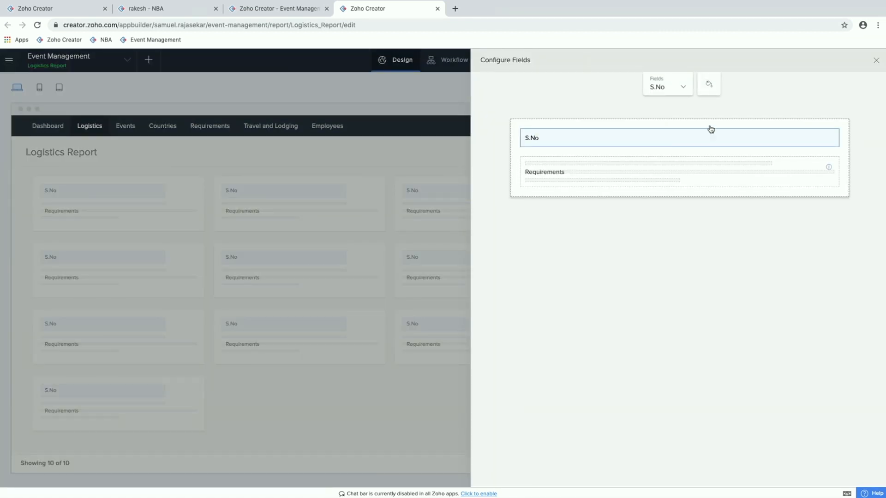
pyautogui.click(878, 61)
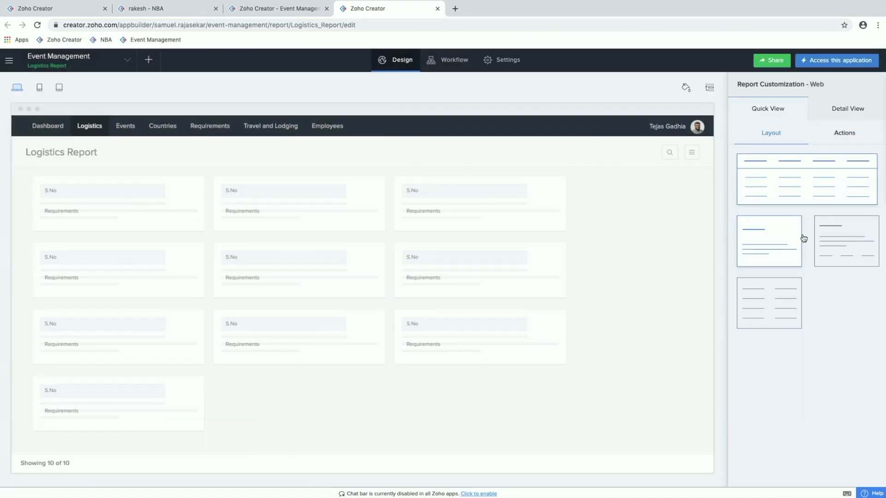
pyautogui.click(844, 242)
# Step: Review the quick view's record actions and try them in the live Logistics Report by opening records and selecting rows 27 and 26
pyautogui.click(850, 137)
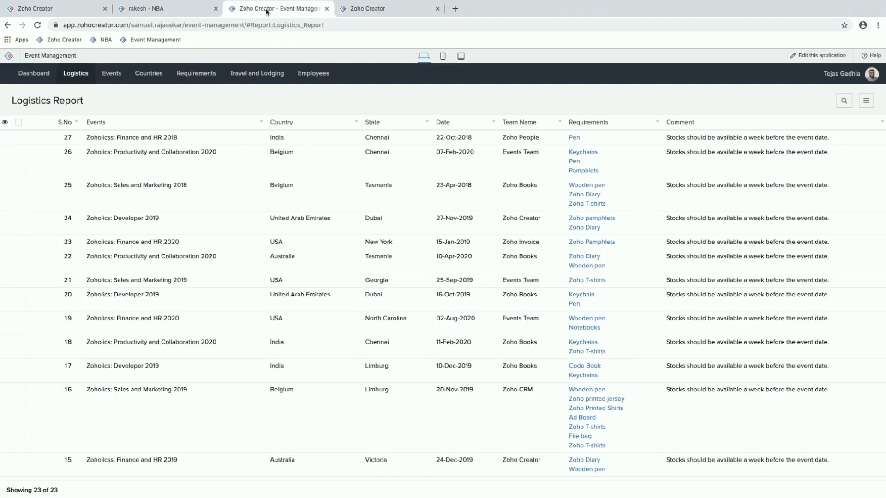
pyautogui.click(268, 9)
pyautogui.click(225, 138)
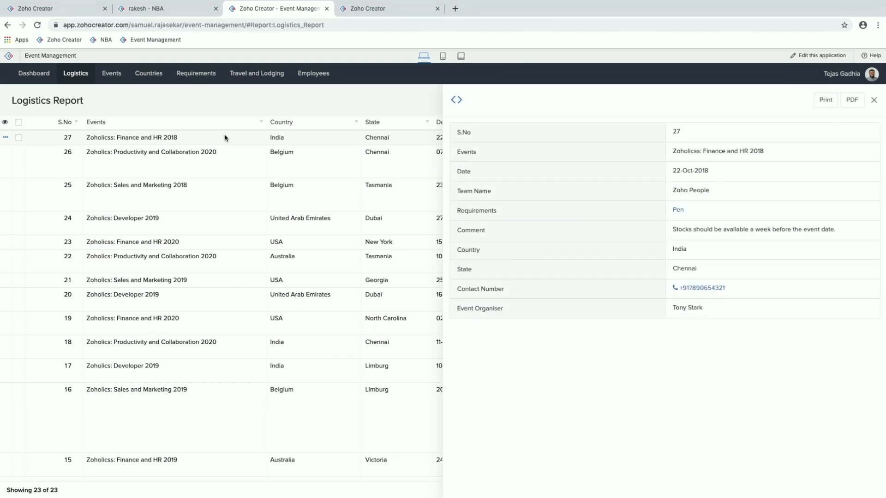
pyautogui.rightClick(225, 138)
pyautogui.click(19, 137)
pyautogui.click(19, 152)
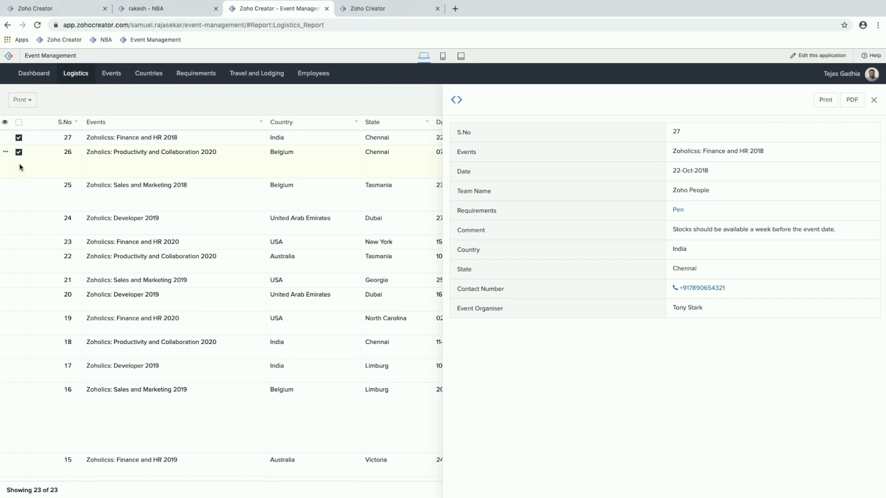
pyautogui.click(19, 192)
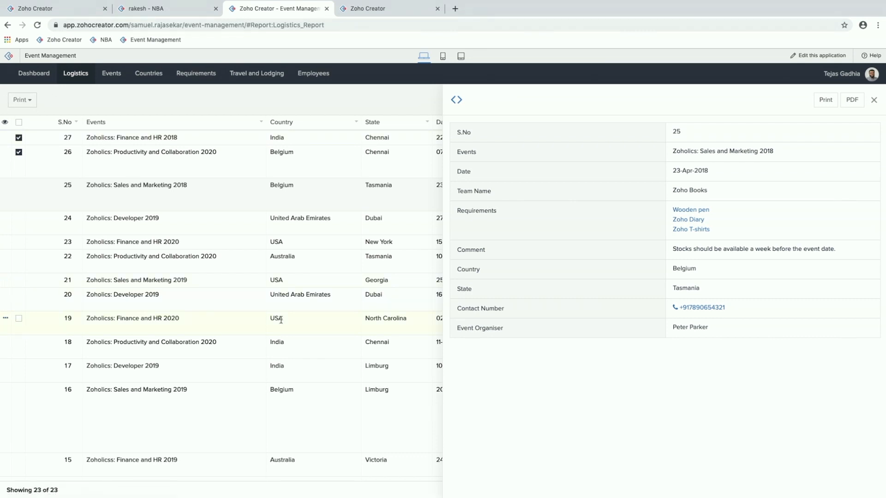
# Step: Set the on-click record action of the NBA app's All Teams report to Edit
pyautogui.click(397, 9)
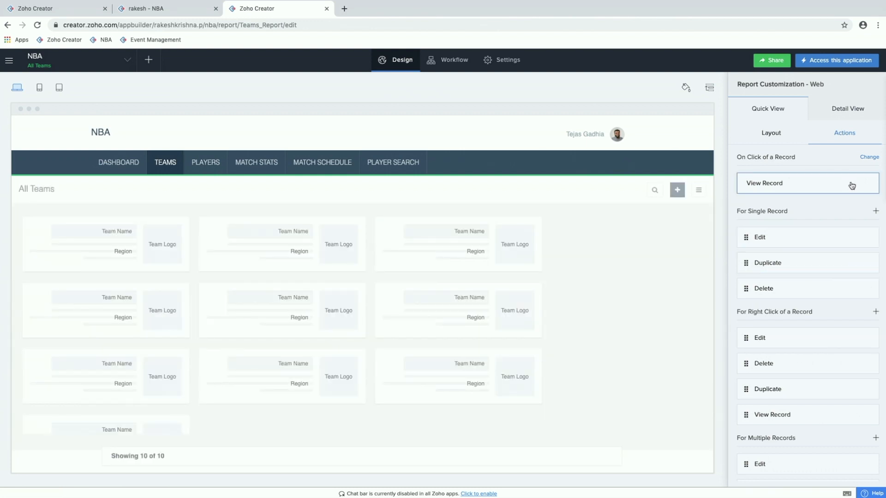
pyautogui.click(872, 159)
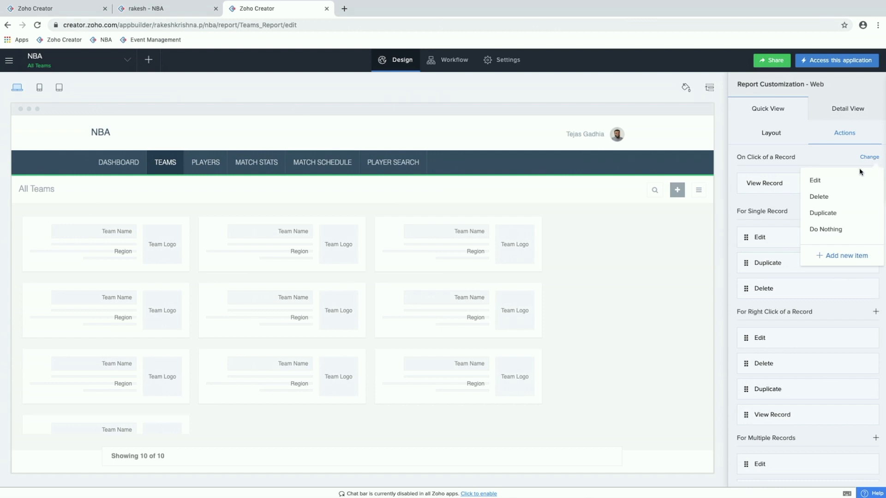
pyautogui.click(856, 181)
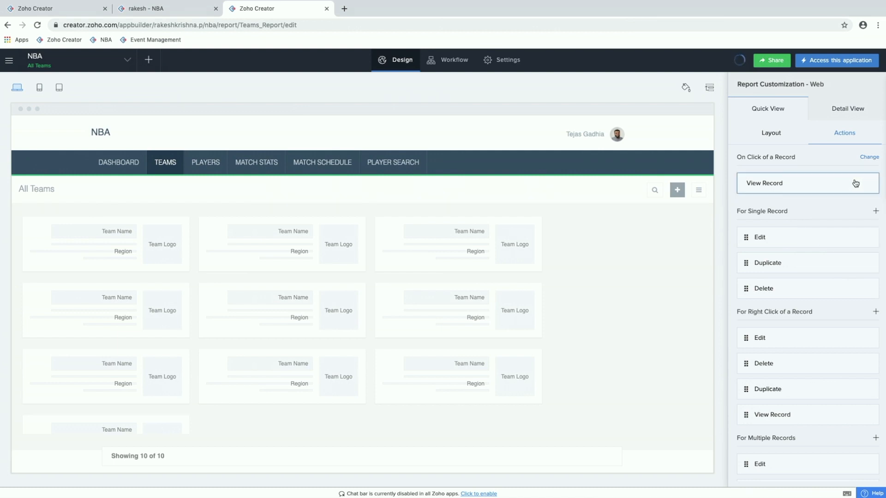
# Step: Reload the live NBA app, open the Los Angeles Lakers record to test the click action, and cancel the form
pyautogui.click(198, 16)
pyautogui.press('super+r')
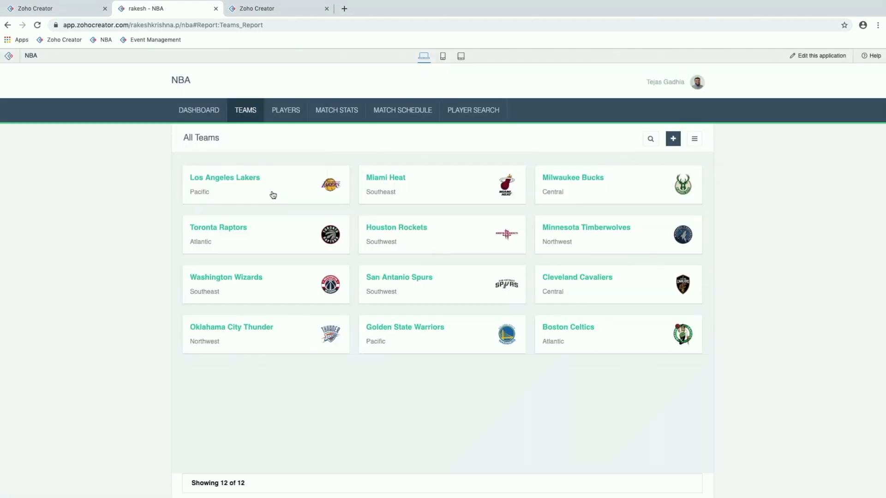
pyautogui.click(273, 194)
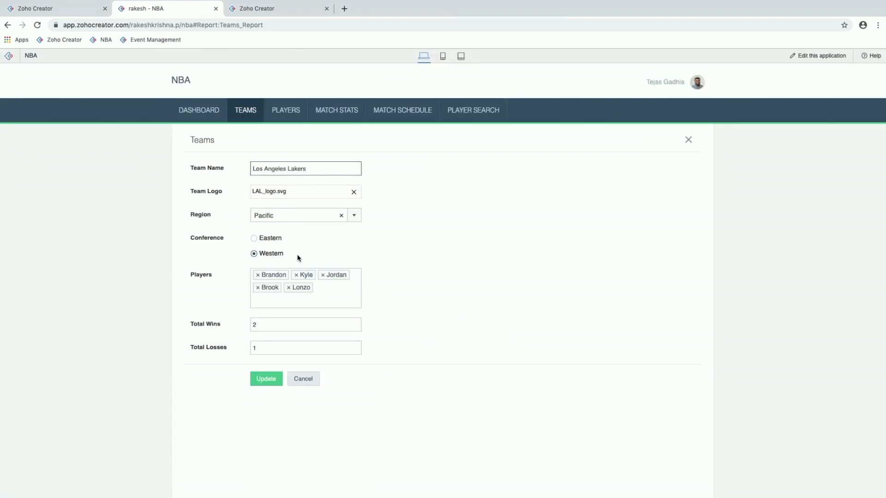
pyautogui.click(306, 385)
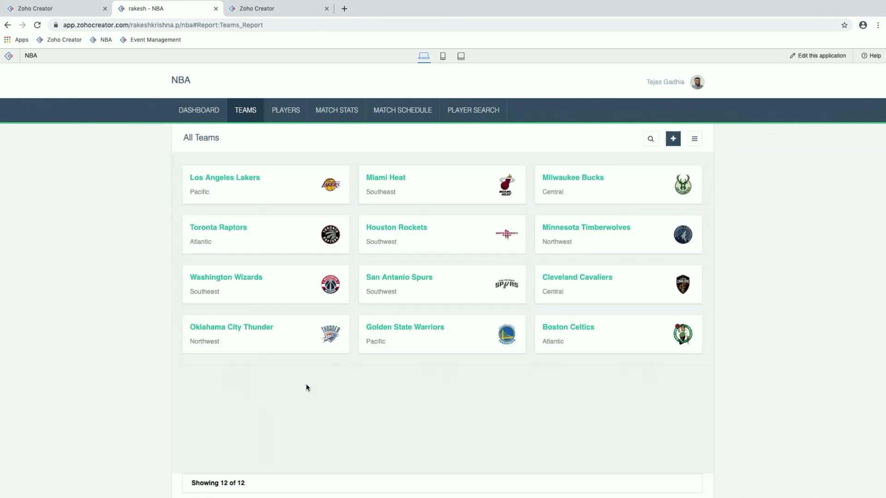
# Step: Examine the form for adding a new single-record action item to the All Teams report, and close it without creating anything
pyautogui.hotkey('ctrl', 'Tab')
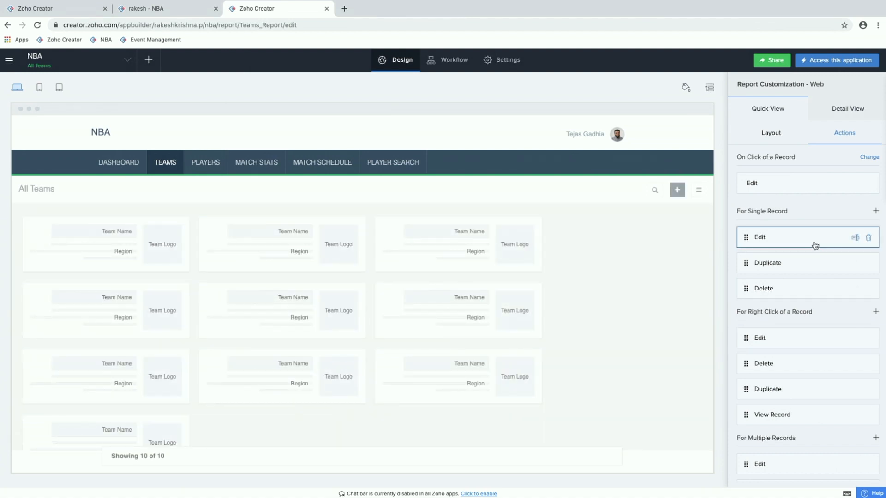
pyautogui.scroll(-2, 816, 246)
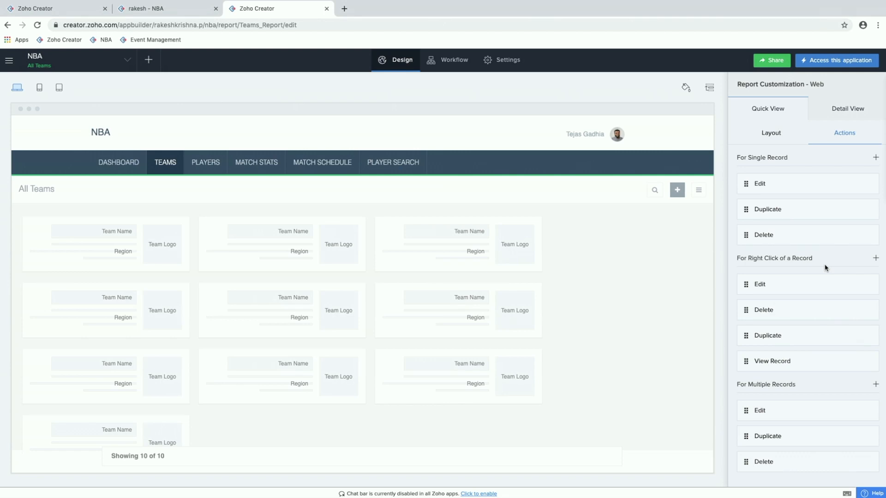
pyautogui.click(877, 158)
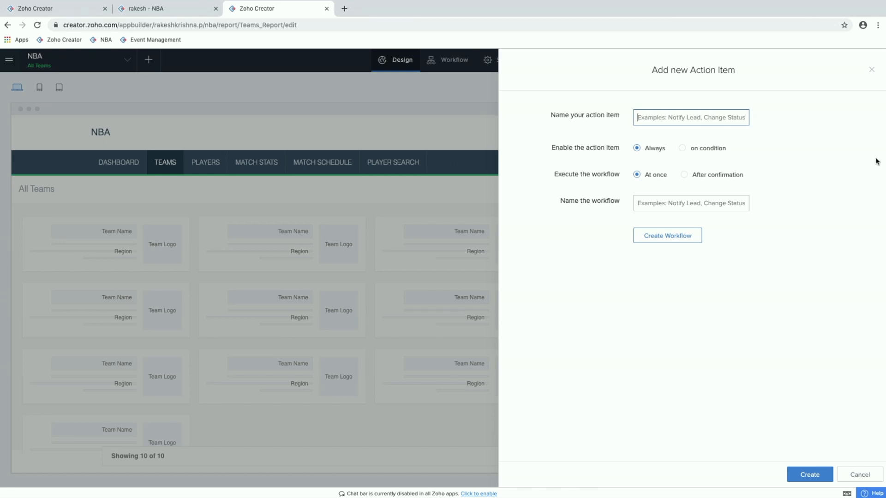
pyautogui.click(872, 70)
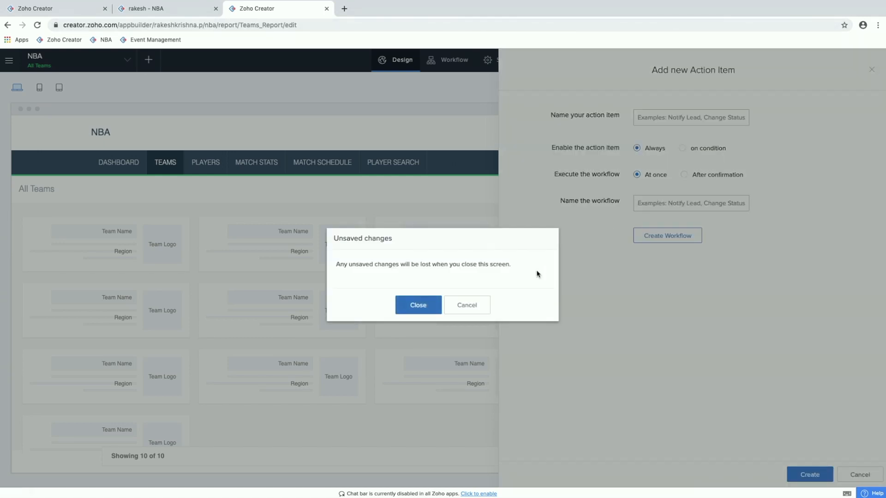
pyautogui.click(482, 300)
pyautogui.click(856, 474)
pyautogui.click(420, 305)
# Step: Create a custom quick view layout from scratch for All Teams and place a Title element showing Team Name
pyautogui.click(764, 136)
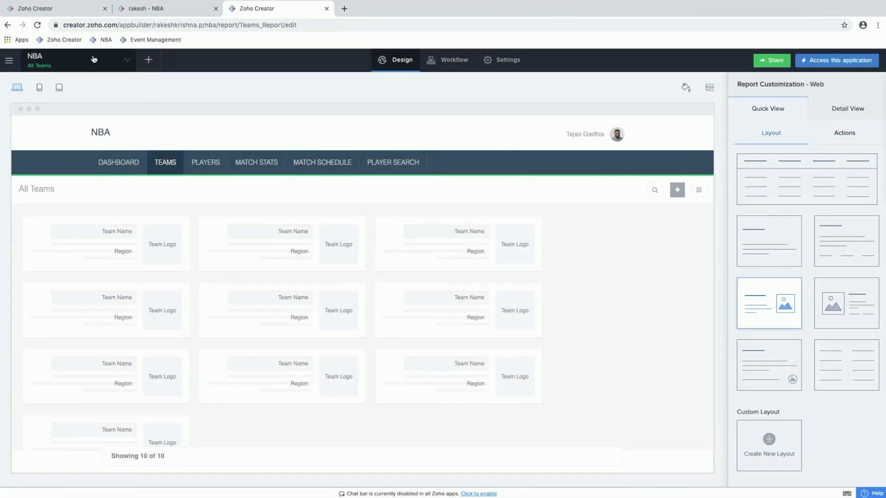
pyautogui.hotkey('ctrl', 'shift', 'Tab')
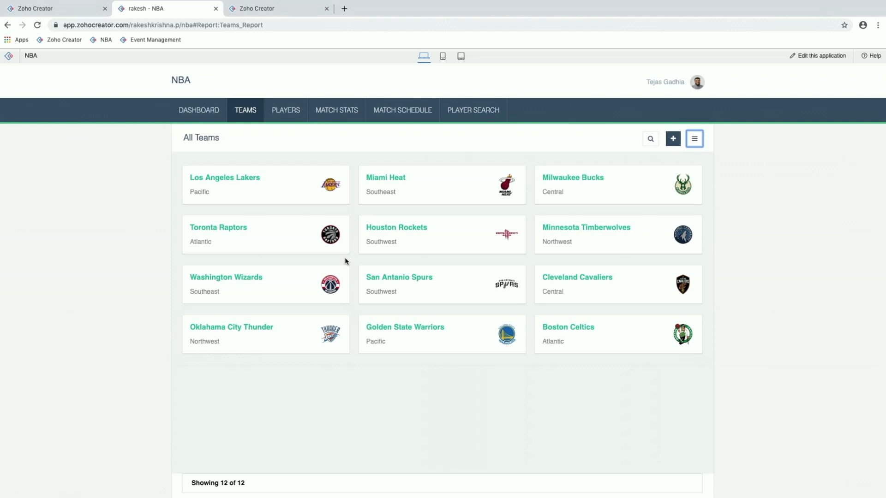
pyautogui.hotkey('ctrl', 'Tab')
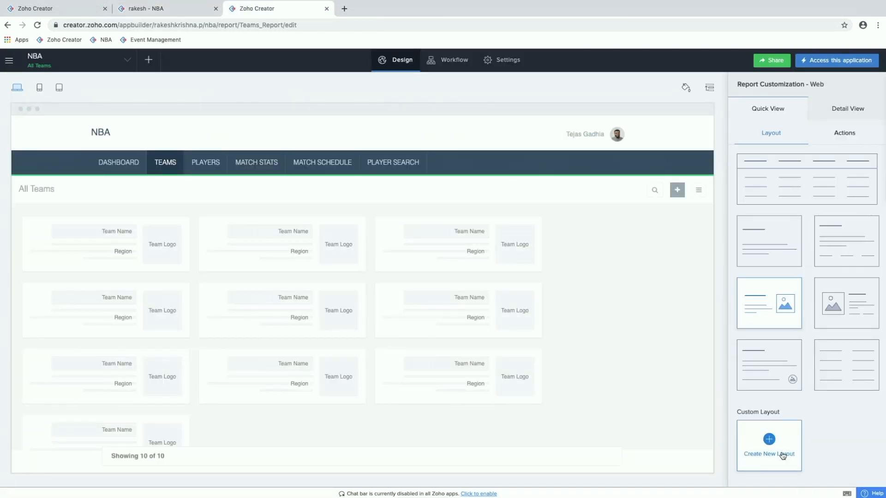
pyautogui.click(782, 456)
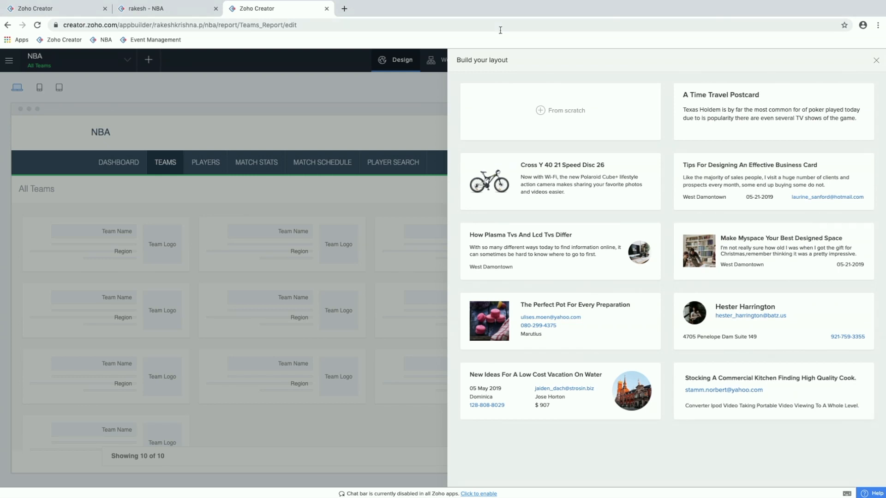
pyautogui.click(549, 112)
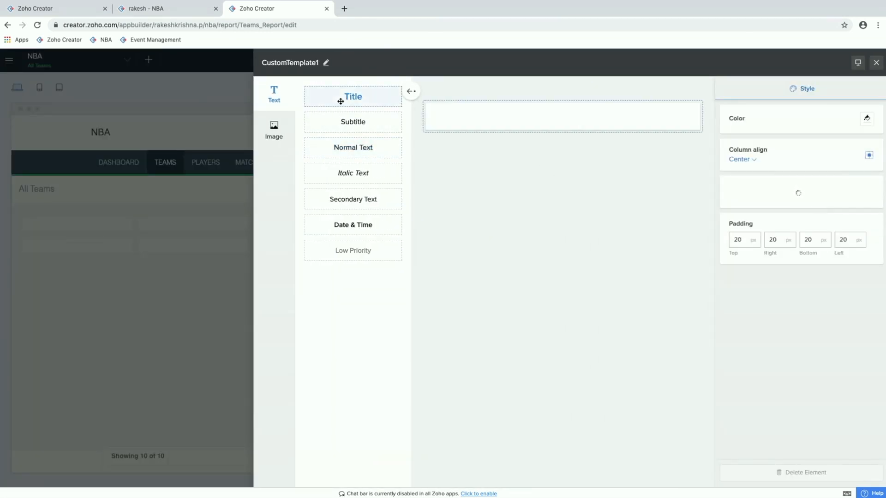
pyautogui.moveTo(340, 97); pyautogui.dragTo(450, 112)
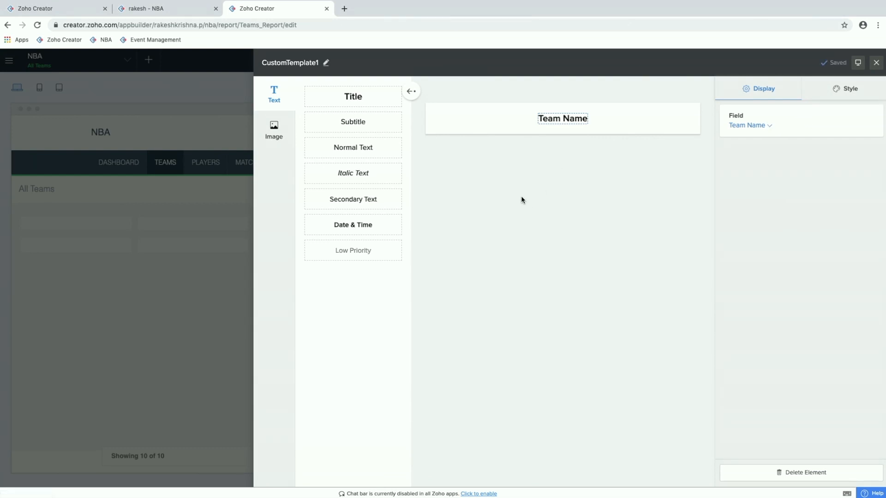
# Step: Add a large rounded image beside the team name and set its field to Team Logo
pyautogui.click(279, 132)
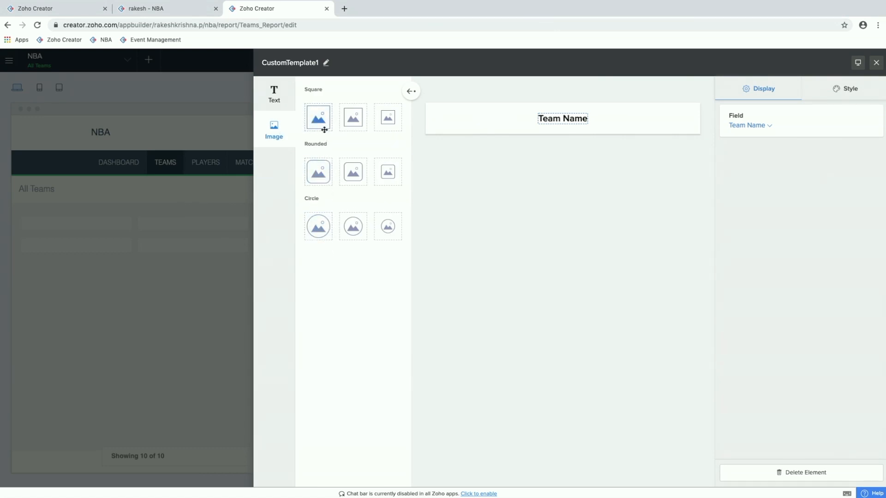
pyautogui.moveTo(321, 175); pyautogui.dragTo(694, 133)
pyautogui.click(774, 176)
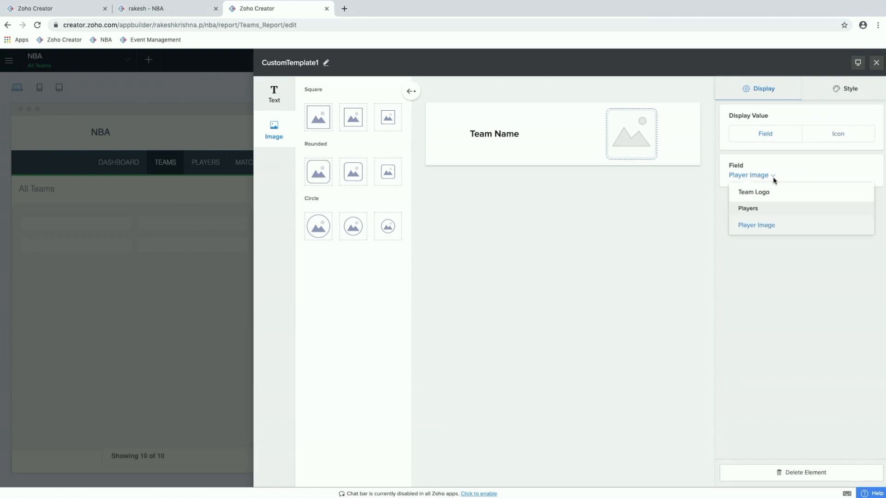
pyautogui.click(774, 192)
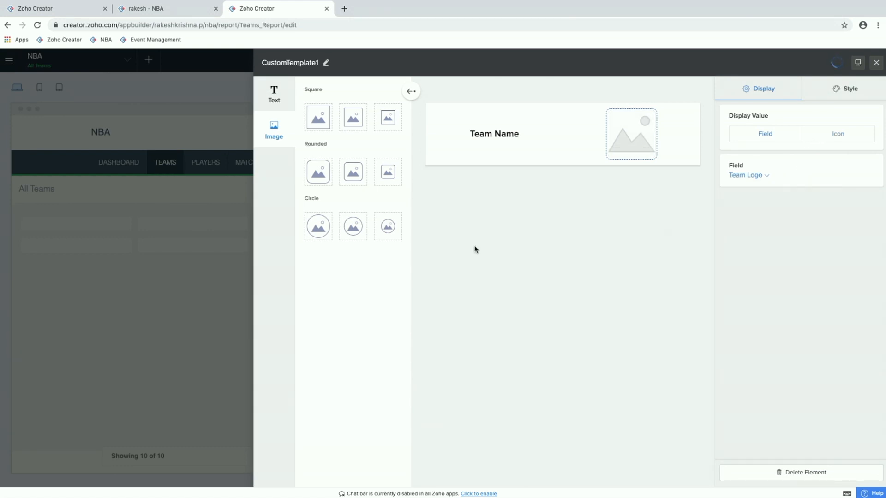
# Step: Add an Italic Text element below the team name and set its field to Total Wins
pyautogui.click(275, 98)
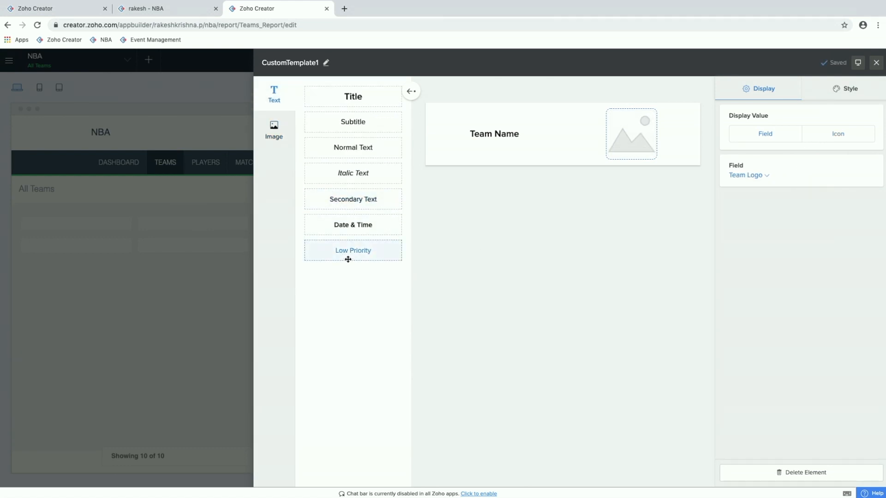
pyautogui.moveTo(366, 174); pyautogui.dragTo(485, 157)
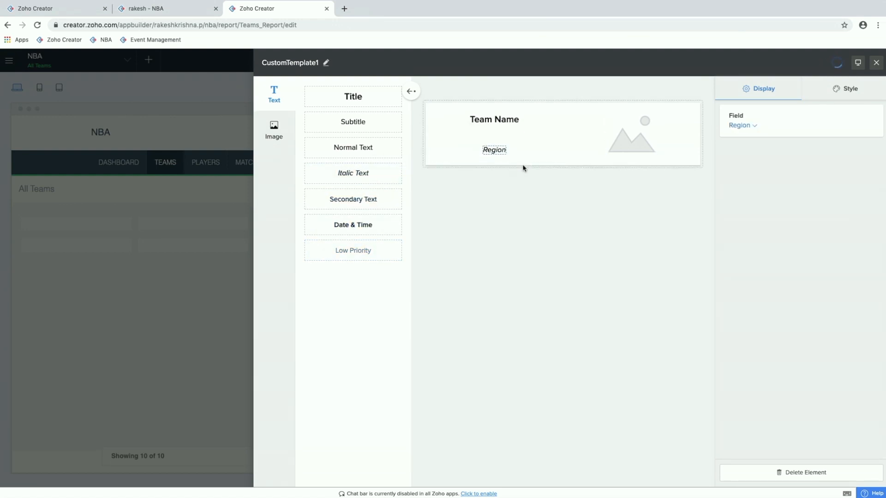
pyautogui.click(742, 129)
pyautogui.scroll(-2, 779, 201)
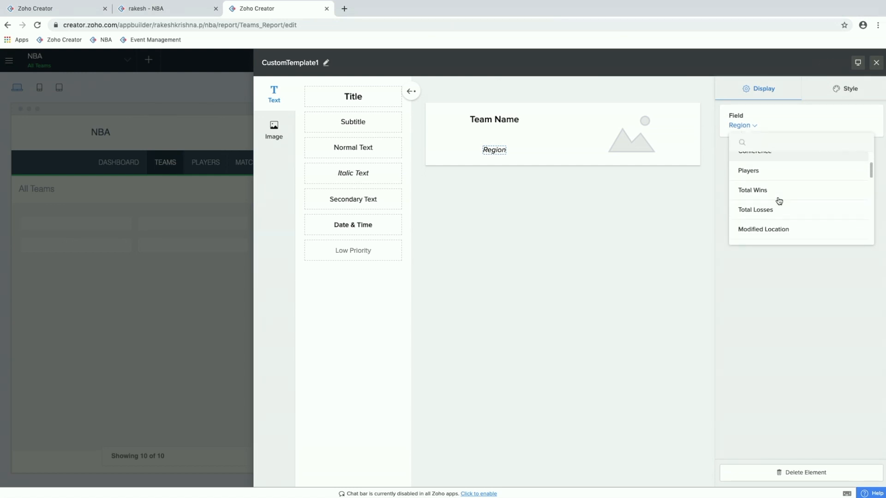
pyautogui.click(789, 194)
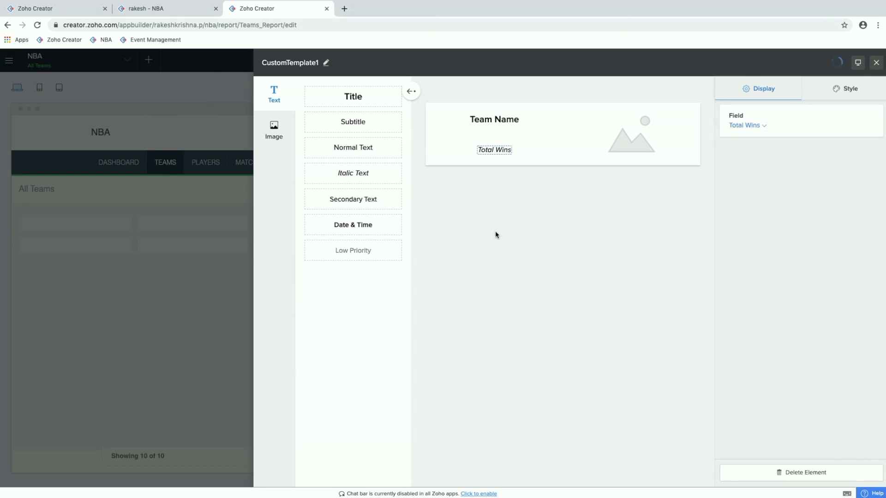
# Step: Add a Title element beside Total Wins in the custom layout and set its field to -None-
pyautogui.click(518, 152)
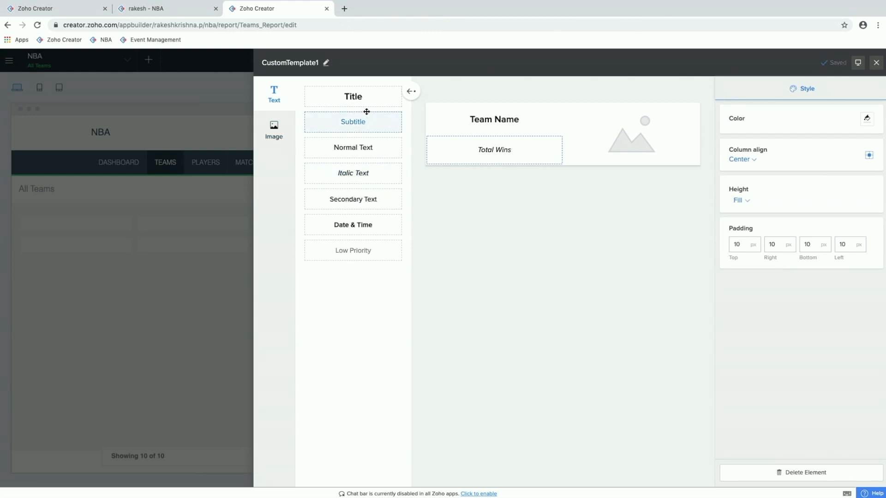
pyautogui.moveTo(367, 99); pyautogui.dragTo(526, 156)
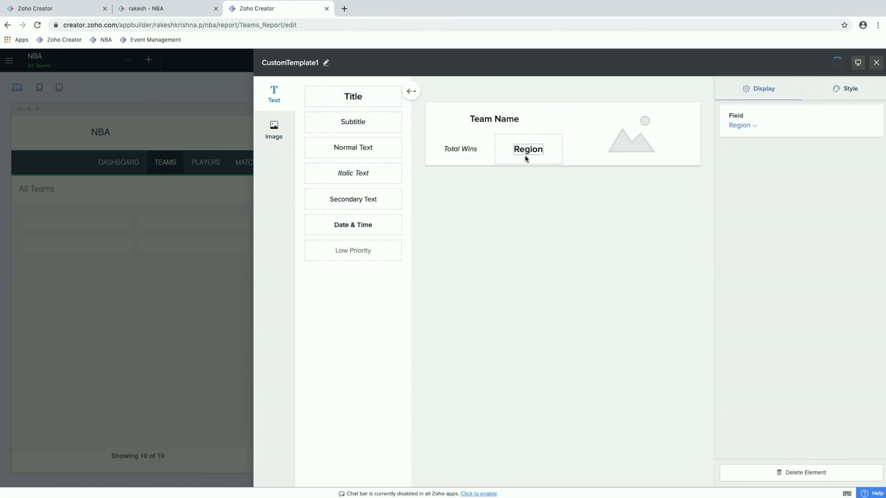
pyautogui.click(748, 126)
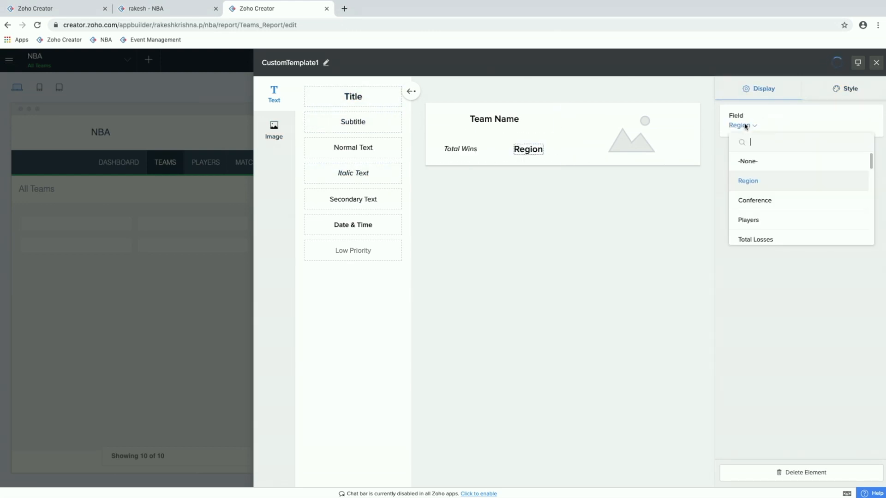
pyautogui.click(747, 161)
pyautogui.click(839, 98)
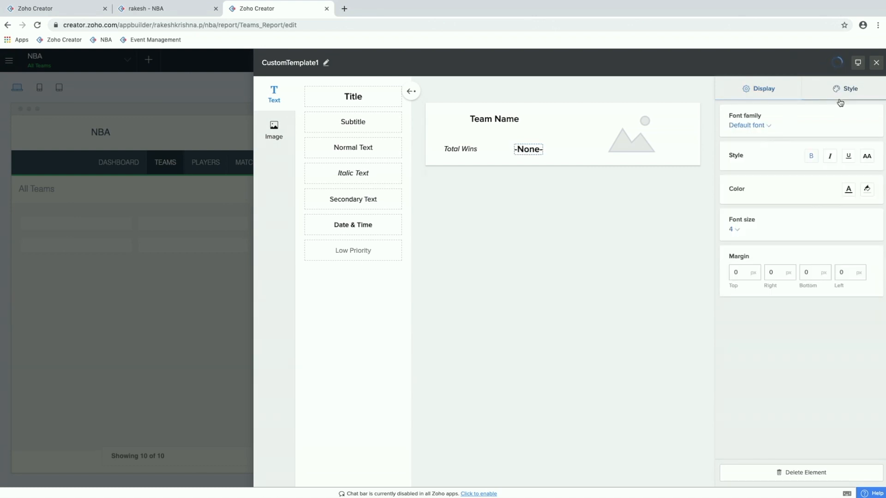
pyautogui.click(769, 95)
pyautogui.click(760, 125)
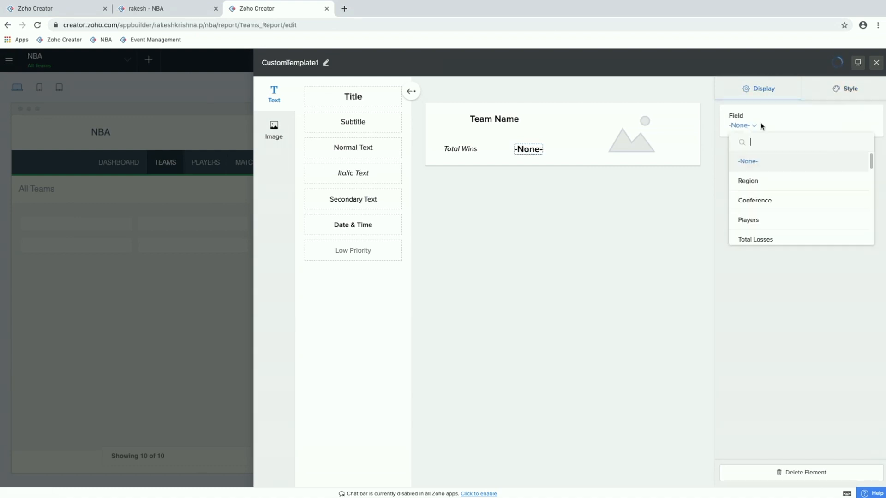
pyautogui.scroll(-5, 770, 212)
pyautogui.scroll(10, 770, 213)
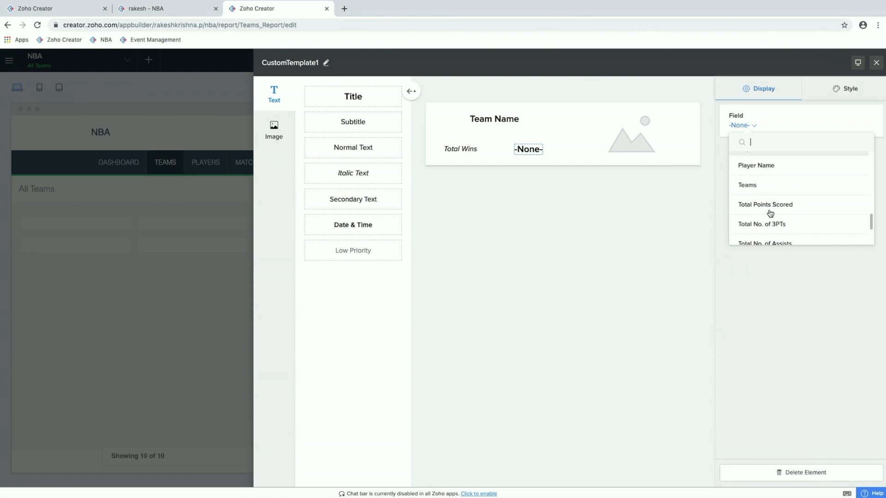
pyautogui.click(584, 215)
# Step: Style the title element beside Total Wins in italics with a red font color
pyautogui.click(848, 91)
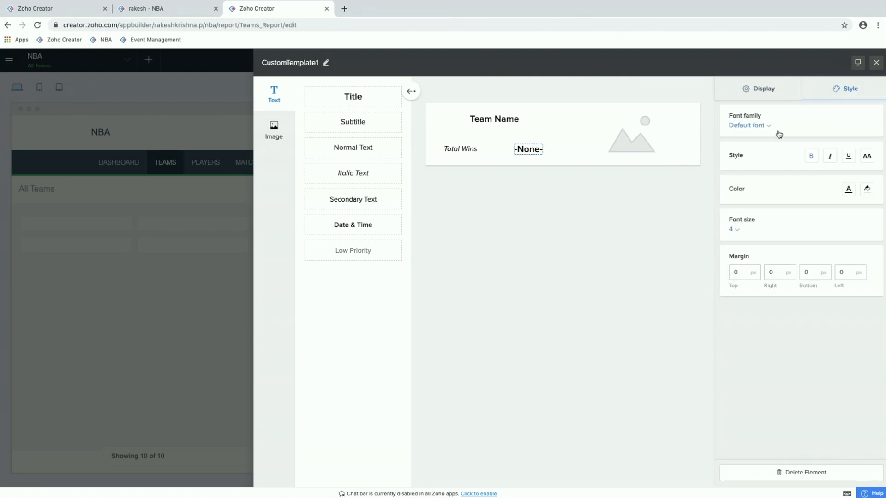
pyautogui.click(830, 158)
pyautogui.click(817, 160)
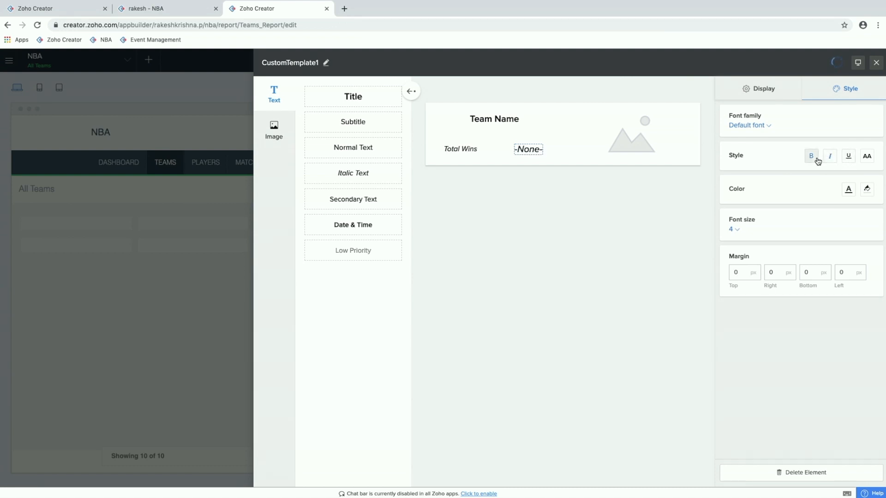
pyautogui.click(848, 190)
pyautogui.click(819, 214)
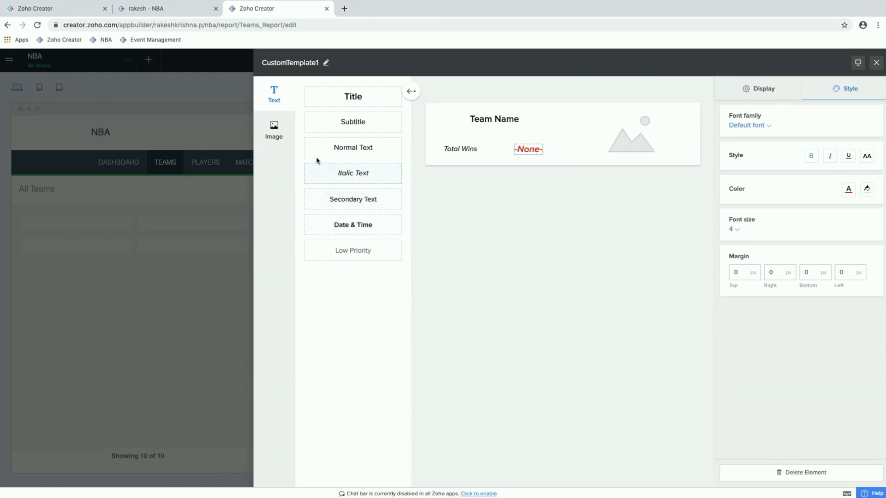
# Step: Add more text elements around Total Wins, including Region below it and Conference beside it
pyautogui.moveTo(352, 125); pyautogui.dragTo(477, 165)
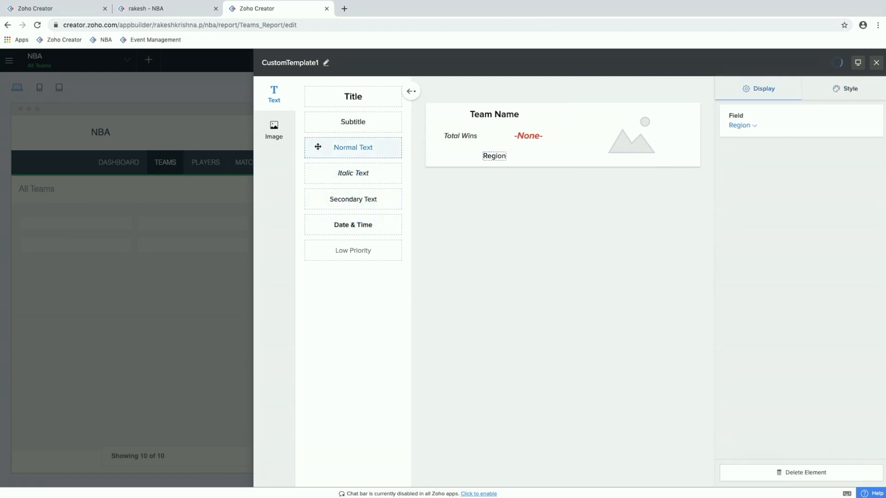
pyautogui.moveTo(353, 122); pyautogui.dragTo(436, 142)
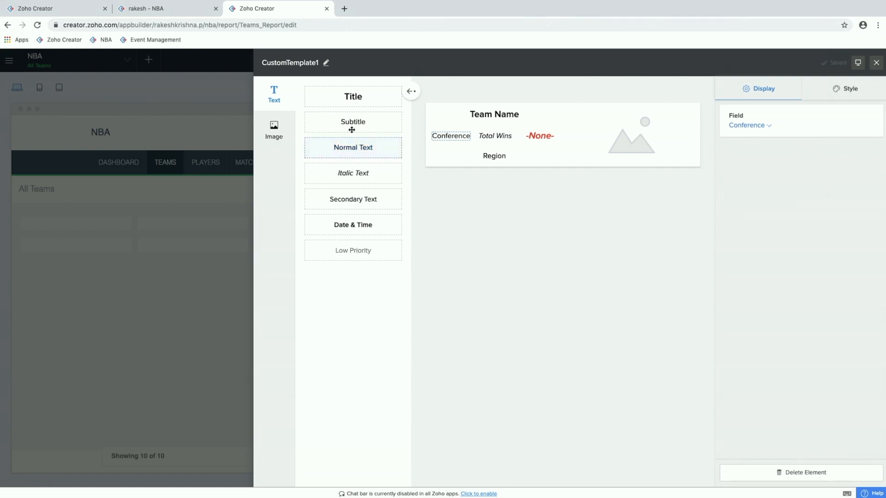
pyautogui.moveTo(352, 126); pyautogui.dragTo(428, 134)
pyautogui.moveTo(338, 155); pyautogui.dragTo(553, 166)
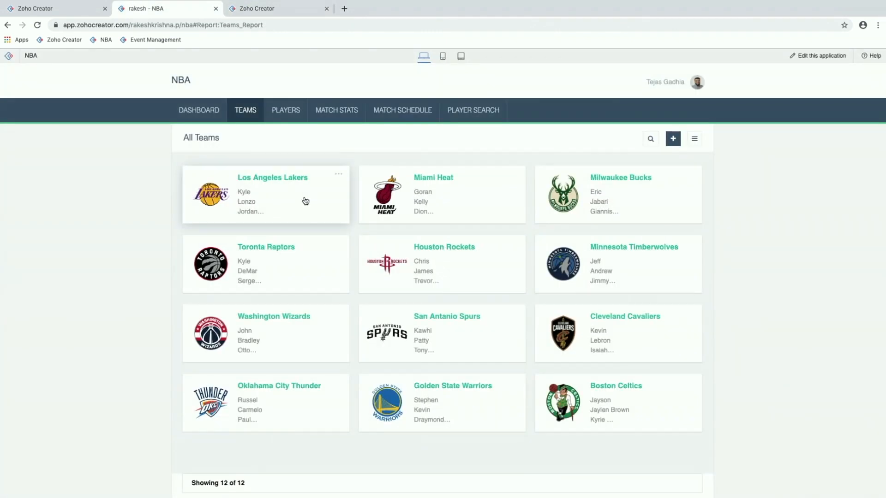
# Step: Check the live All Teams report, then return to its editor and bring up the options for adding a component
pyautogui.moveTo(245, 113)
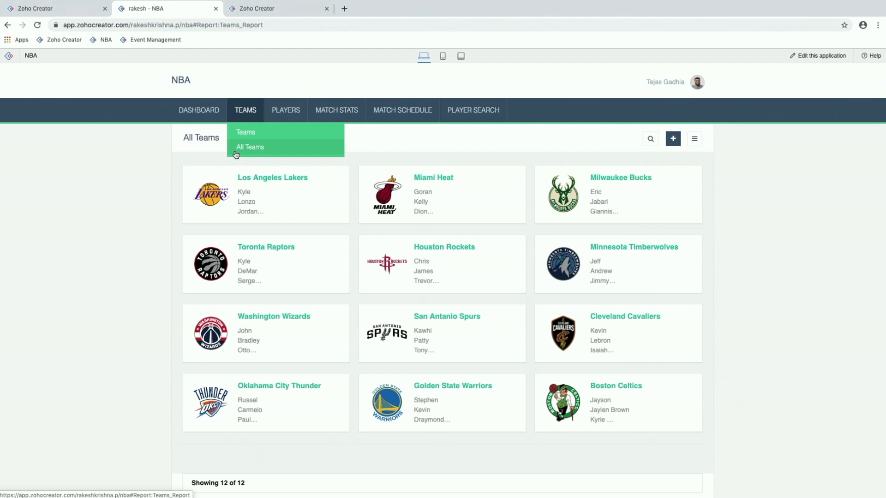
pyautogui.click(285, 13)
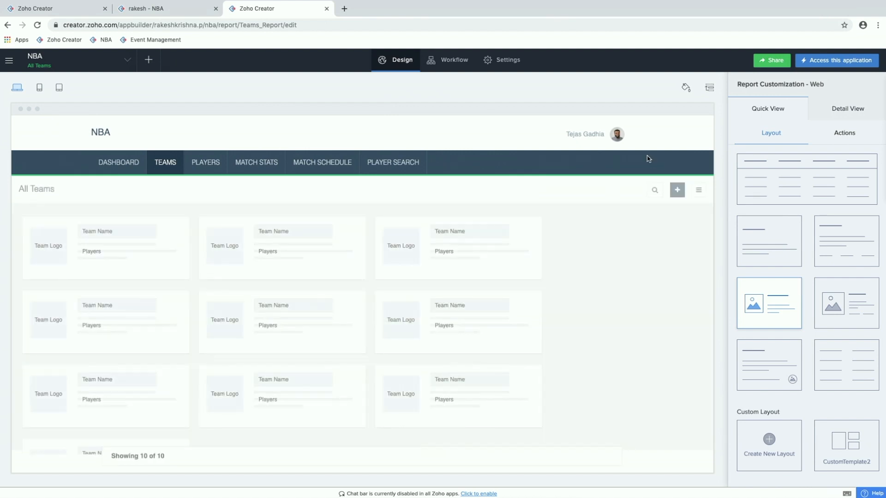
pyautogui.click(148, 60)
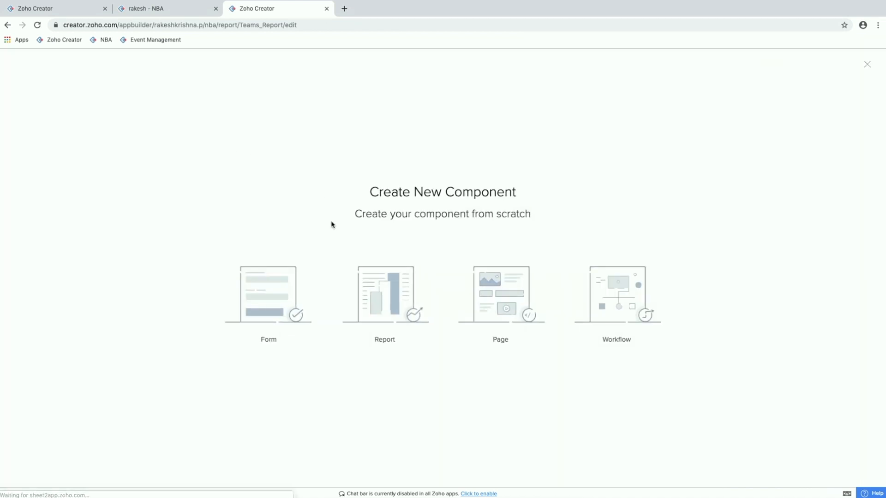
pyautogui.click(376, 310)
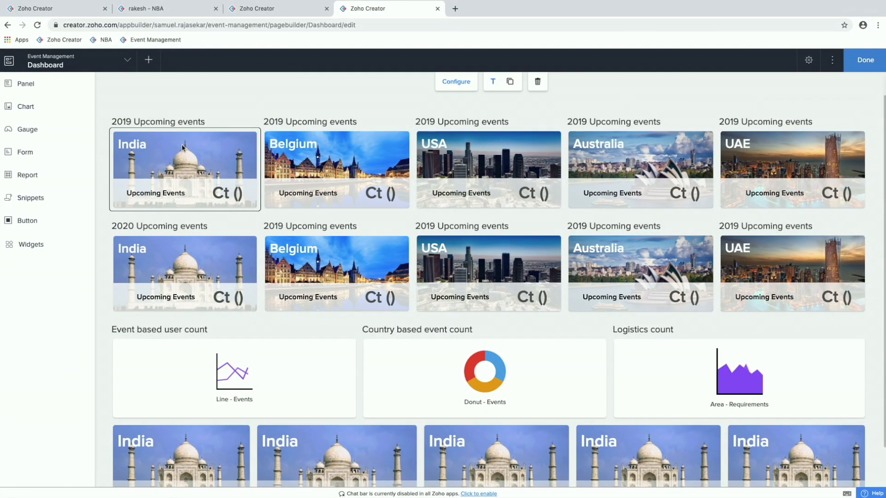
# Step: Open the 2019 India panel's configuration on the Event Management dashboard and add a Heading 1 text beside the India title
pyautogui.doubleClick(198, 150)
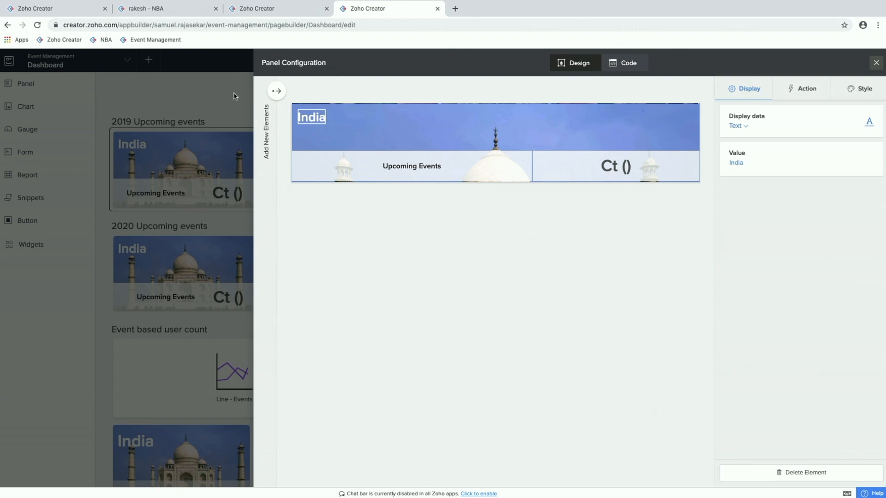
pyautogui.click(277, 92)
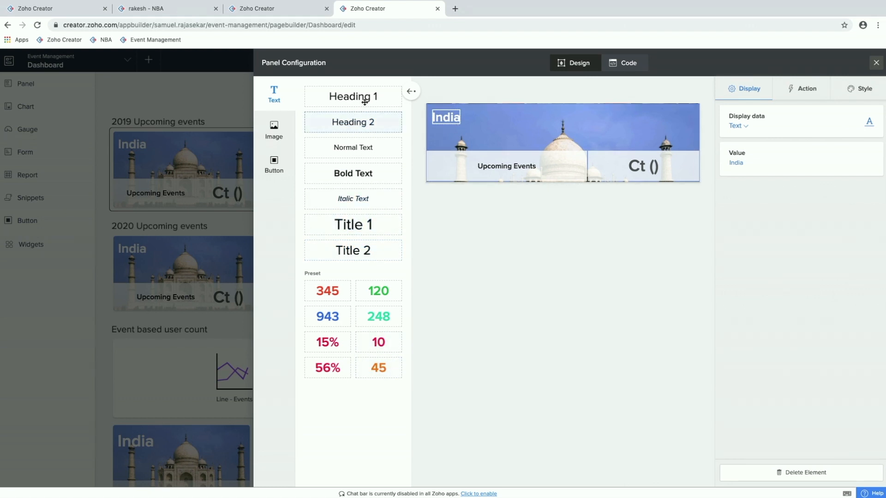
pyautogui.moveTo(365, 100); pyautogui.dragTo(595, 120)
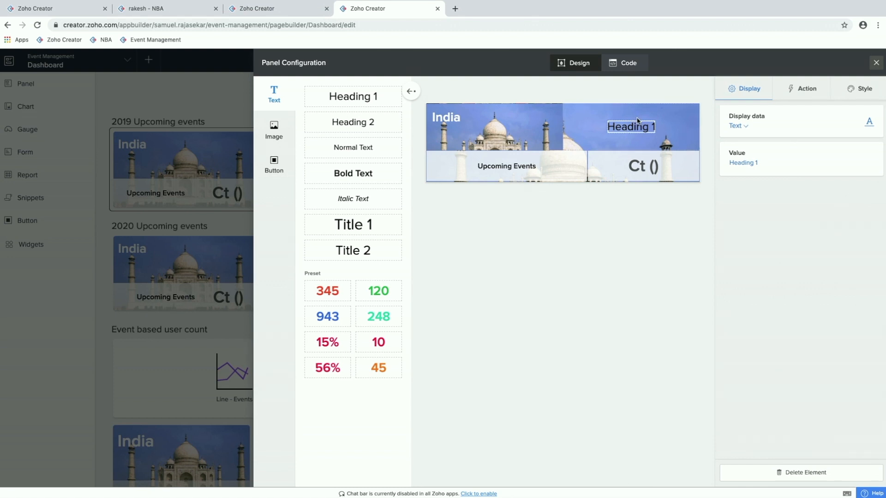
# Step: Set the column alignment of the new heading's cell to Top right
pyautogui.click(650, 119)
pyautogui.click(841, 88)
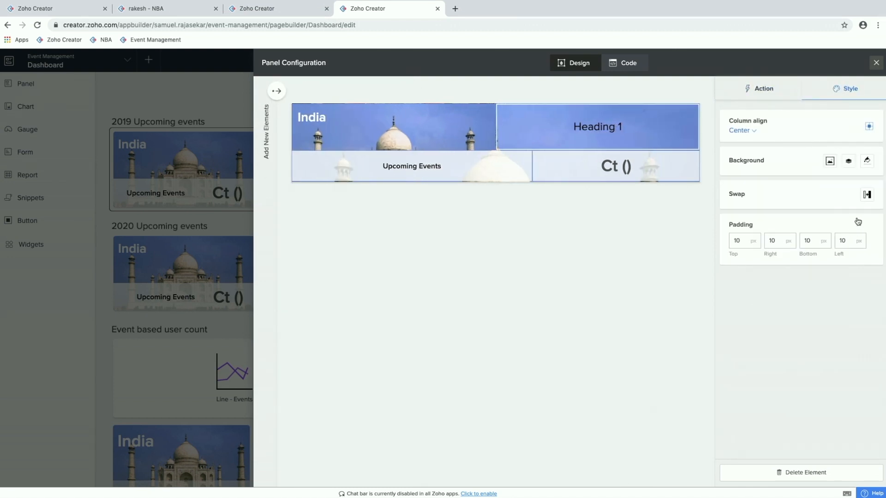
pyautogui.click(752, 131)
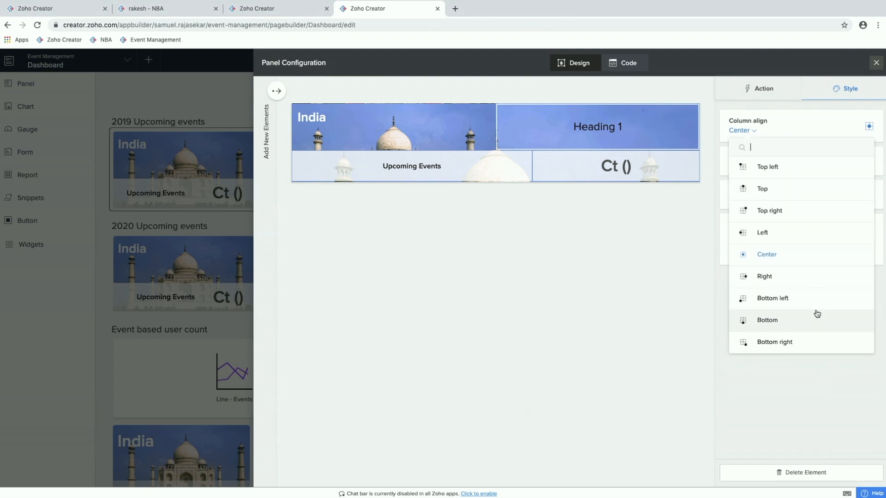
pyautogui.click(818, 213)
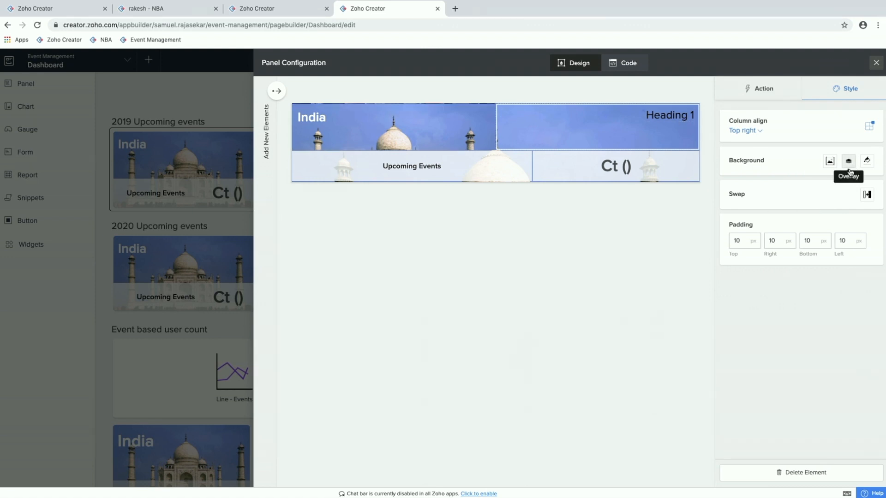
# Step: Set the new heading's text value to Taj Mahal
pyautogui.click(784, 92)
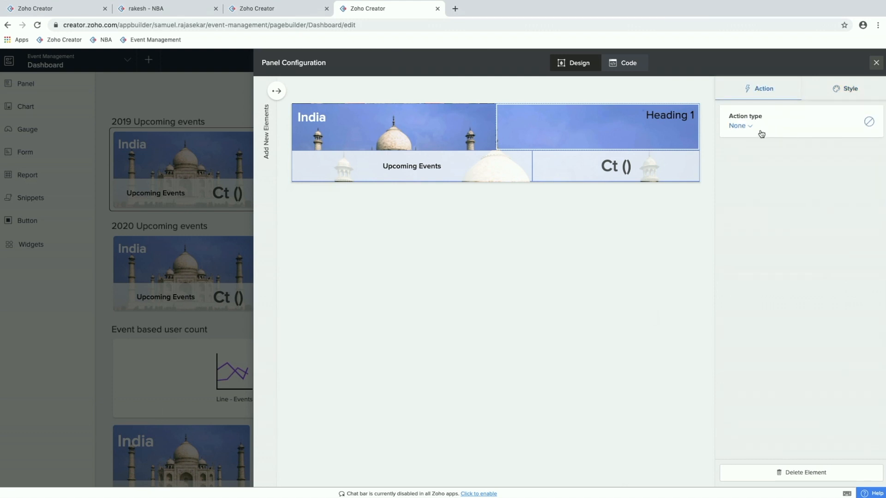
pyautogui.click(744, 126)
pyautogui.click(663, 119)
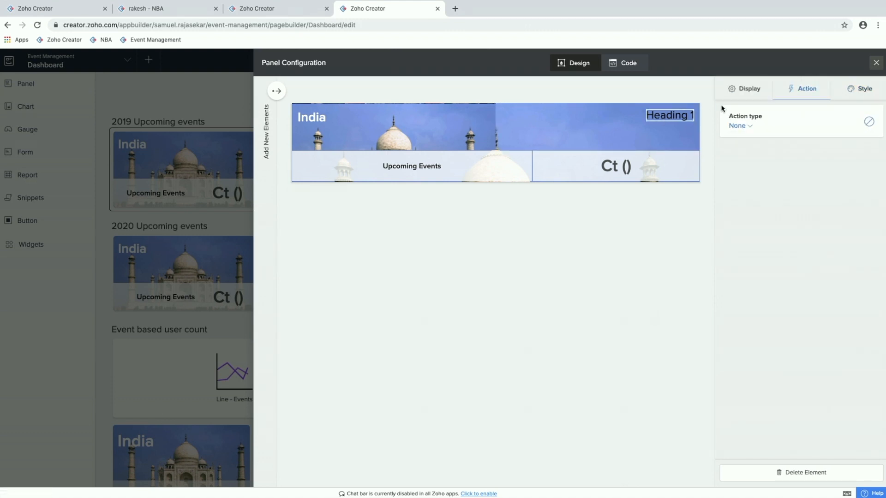
pyautogui.click(737, 98)
pyautogui.click(765, 164)
pyautogui.write('Ta')
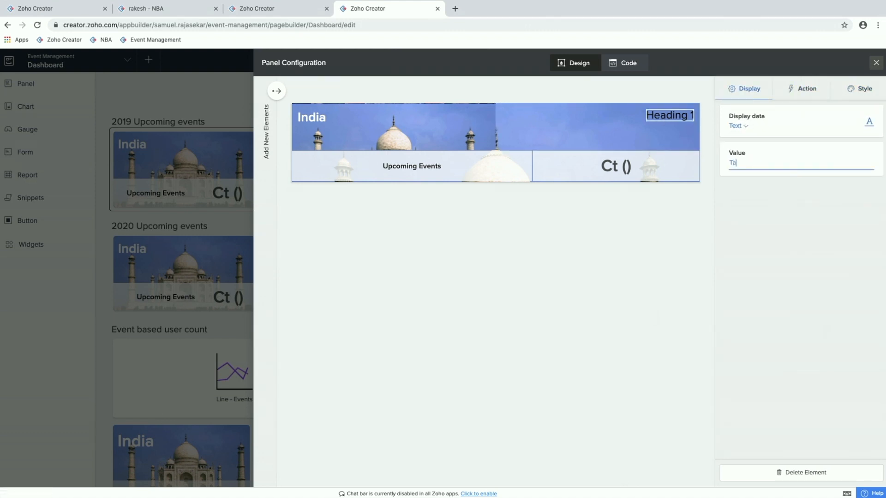
pyautogui.write('j Mahal')
# Step: Change the font color of the Taj Mahal heading to white
pyautogui.click(859, 88)
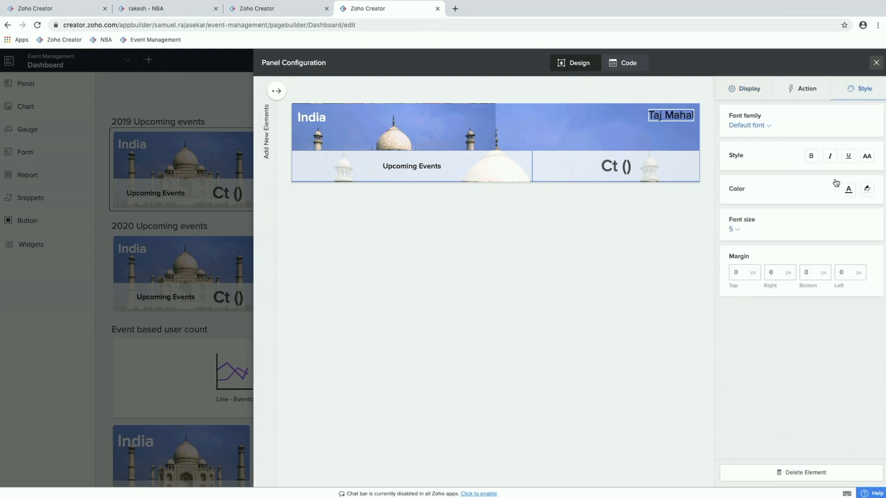
pyautogui.click(849, 189)
pyautogui.click(803, 213)
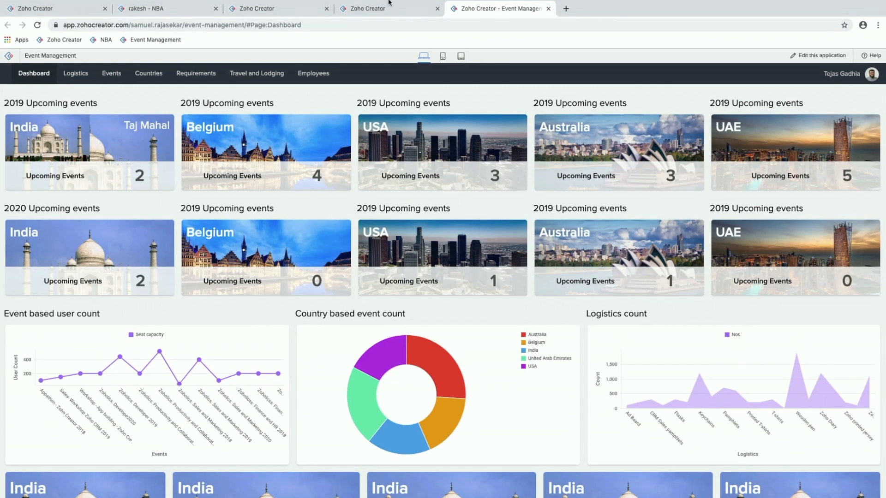
# Step: Switch from the live dashboard back to the dashboard editor and reopen the 2019 India panel's configuration
pyautogui.click(392, 13)
pyautogui.click(352, 292)
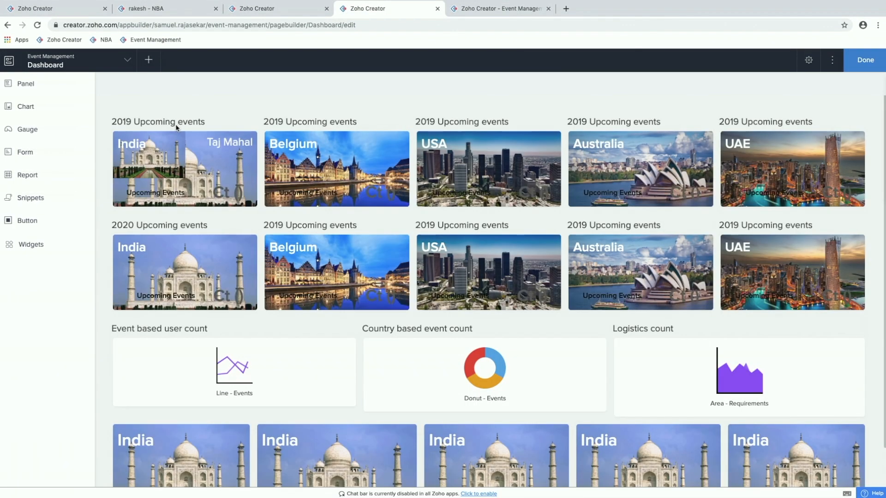
pyautogui.click(176, 149)
pyautogui.doubleClick(207, 153)
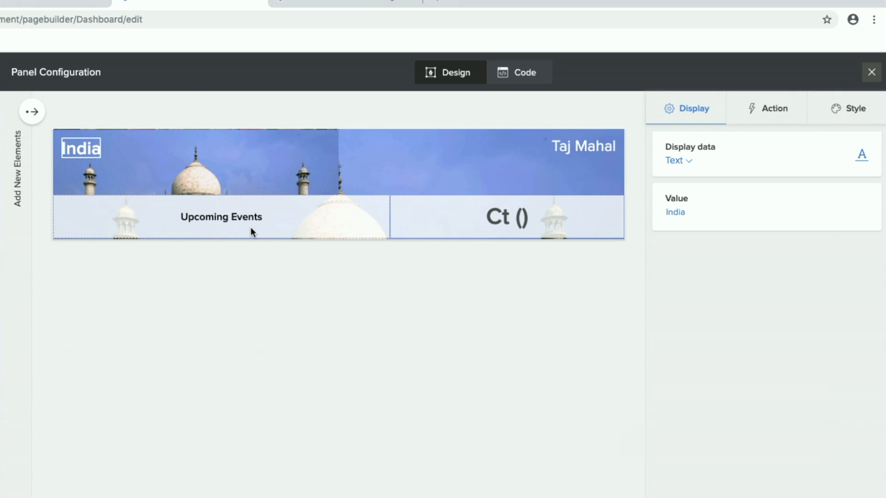
# Step: Examine the action types available for the India text and the elements that can be added to the panel
pyautogui.click(774, 108)
pyautogui.click(697, 161)
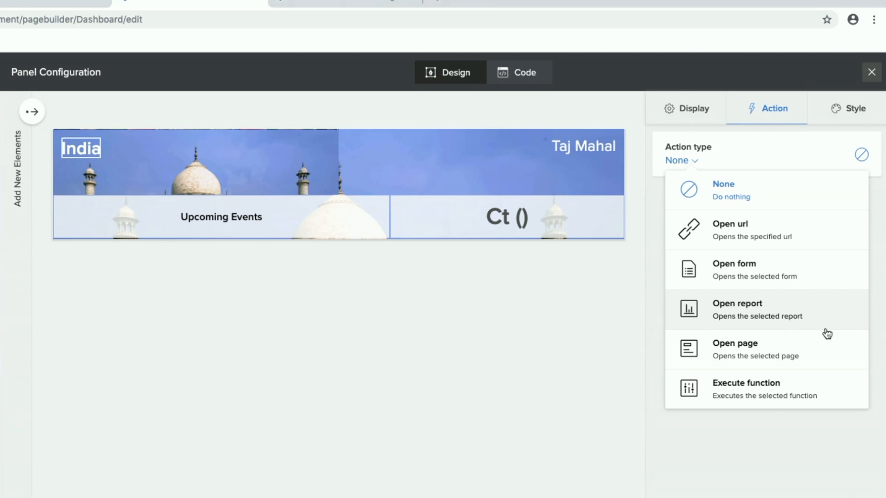
pyautogui.click(557, 110)
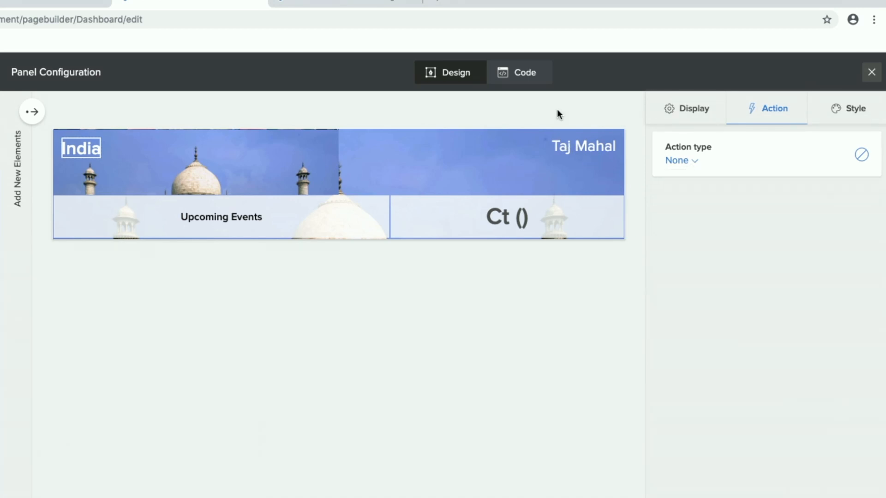
pyautogui.click(32, 115)
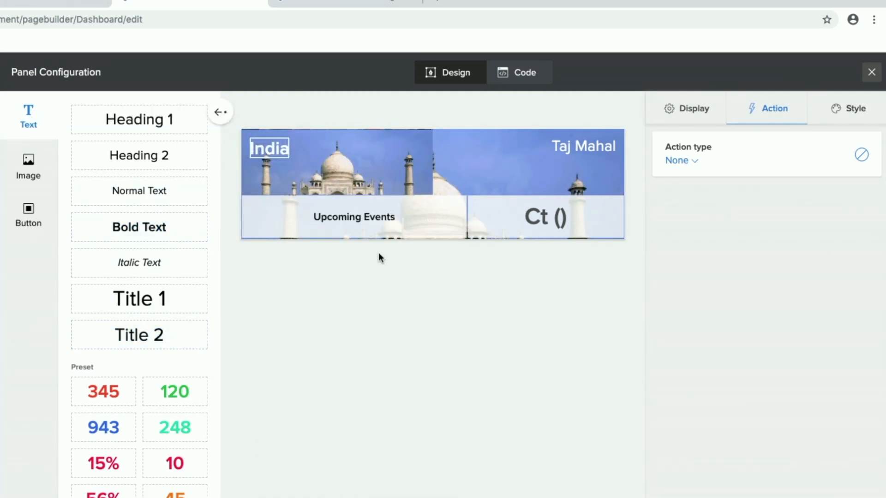
# Step: Change the India text value to INDIA in the panel's ZML code, save it, and close the configuration
pyautogui.click(539, 75)
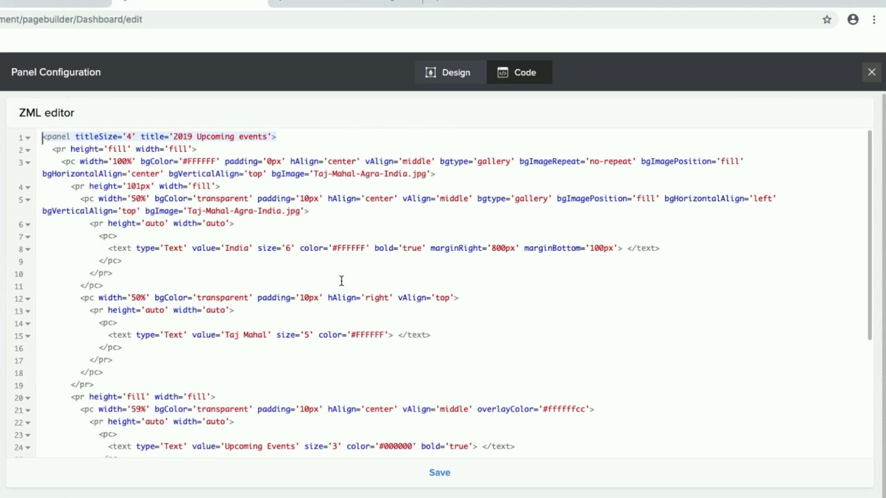
pyautogui.doubleClick(239, 248)
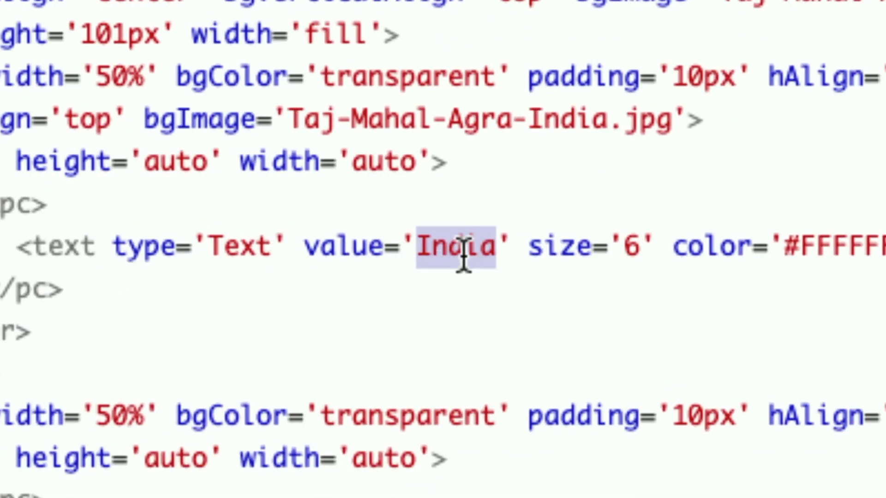
pyautogui.write('INDIA')
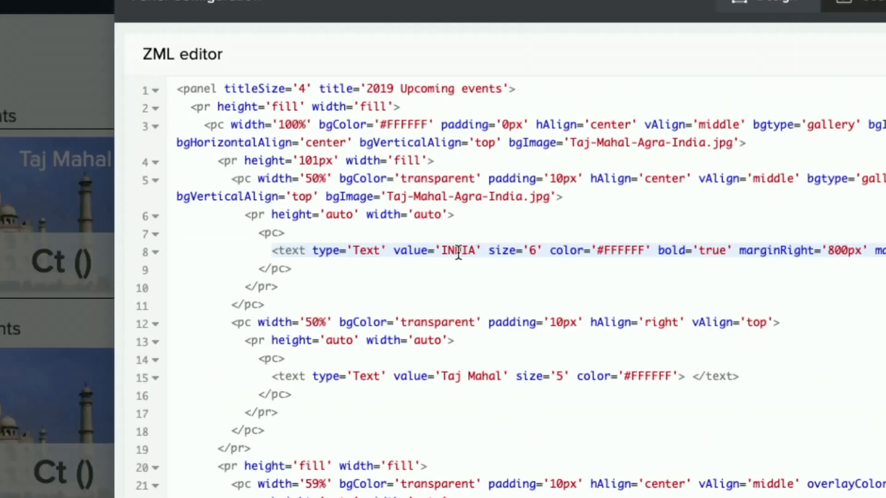
pyautogui.click(677, 155)
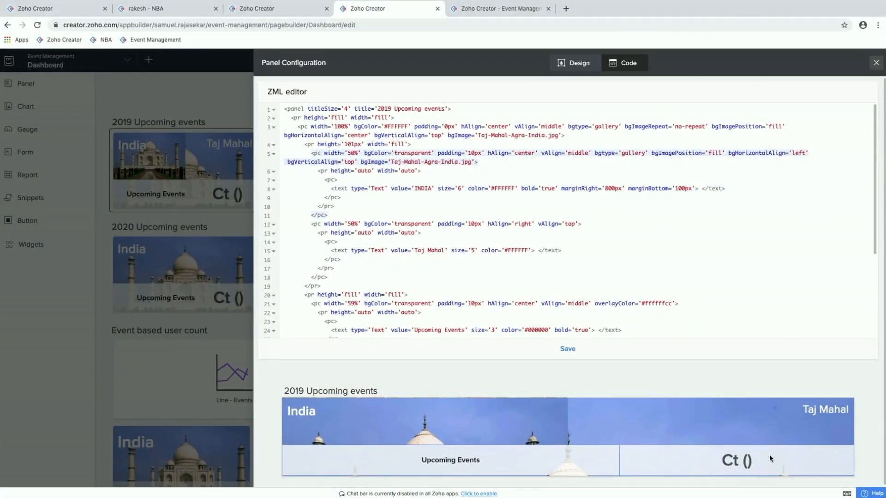
pyautogui.click(573, 356)
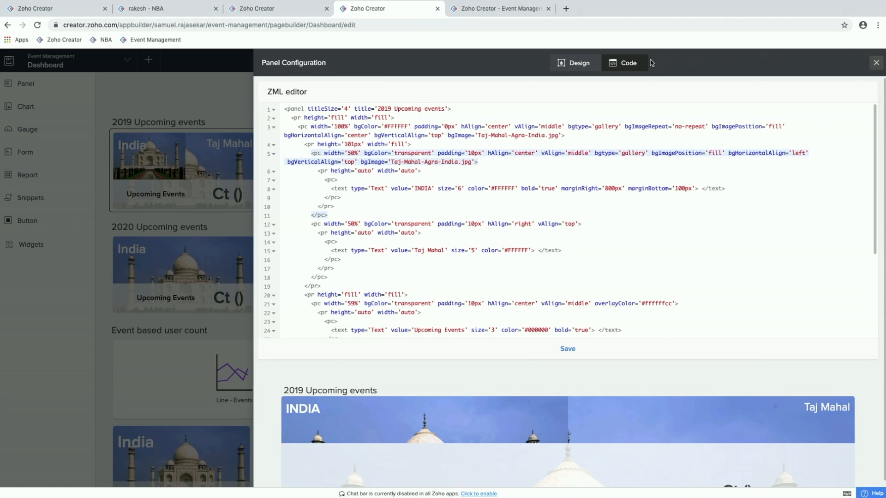
pyautogui.click(877, 63)
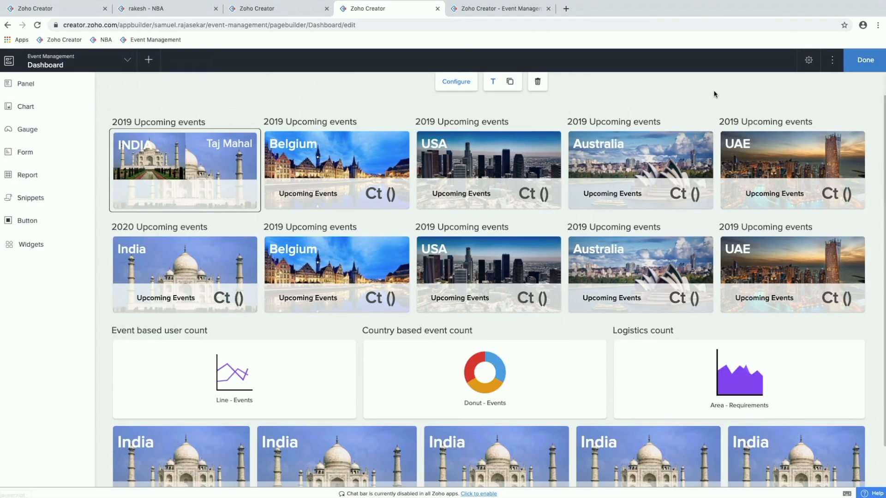